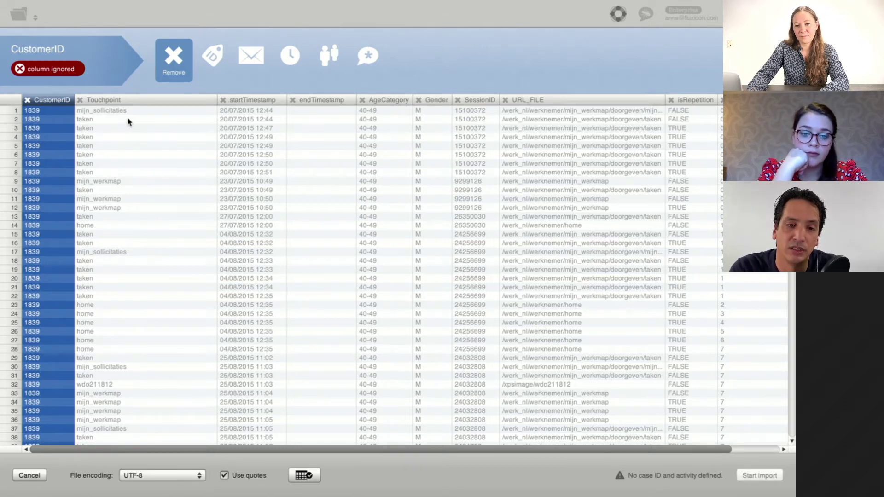
Assign the CustomerID column as the case ID and the Touchpoint column as the activity.
{"action": "left_click", "coordinate": [209, 60]}
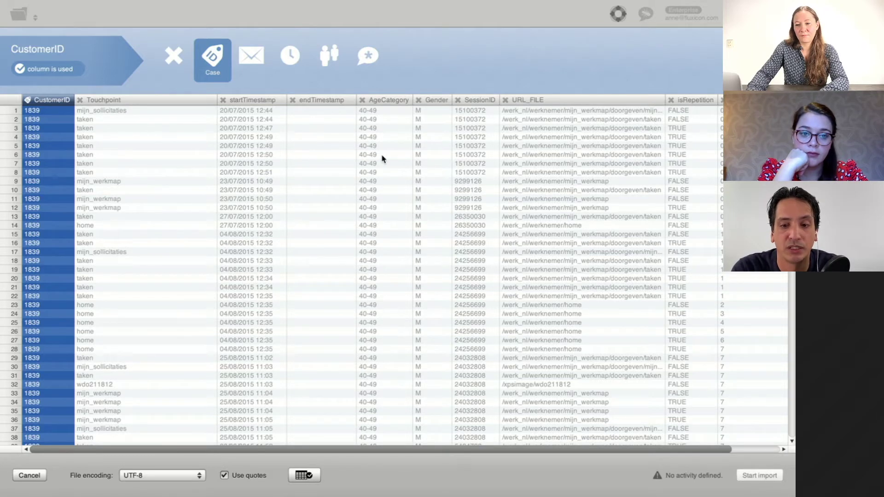
{"action": "left_click", "coordinate": [474, 157]}
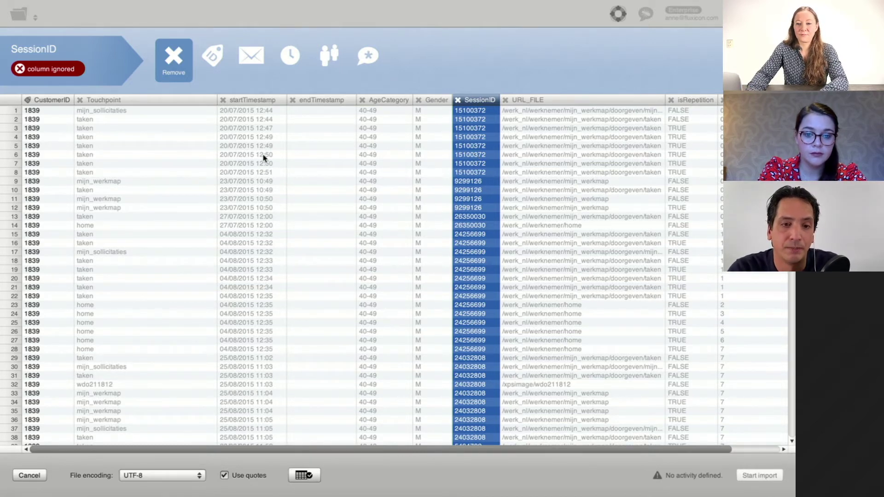
{"action": "left_click", "coordinate": [59, 145]}
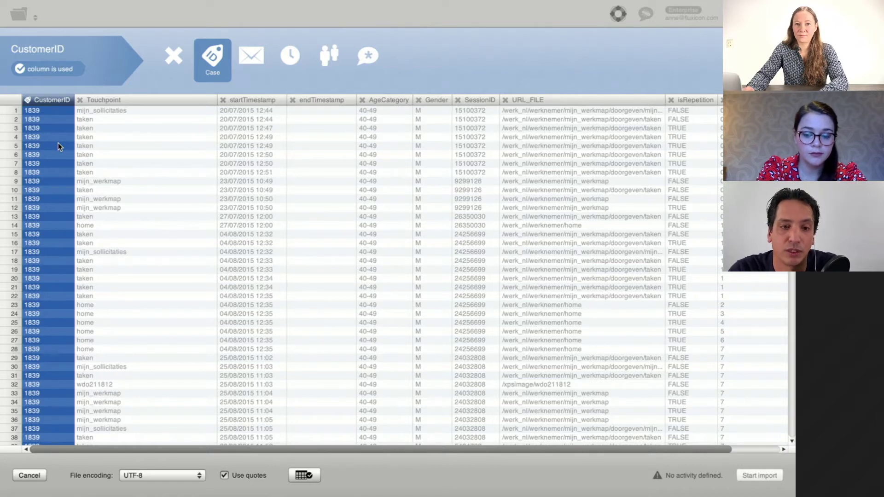
{"action": "left_click", "coordinate": [96, 138]}
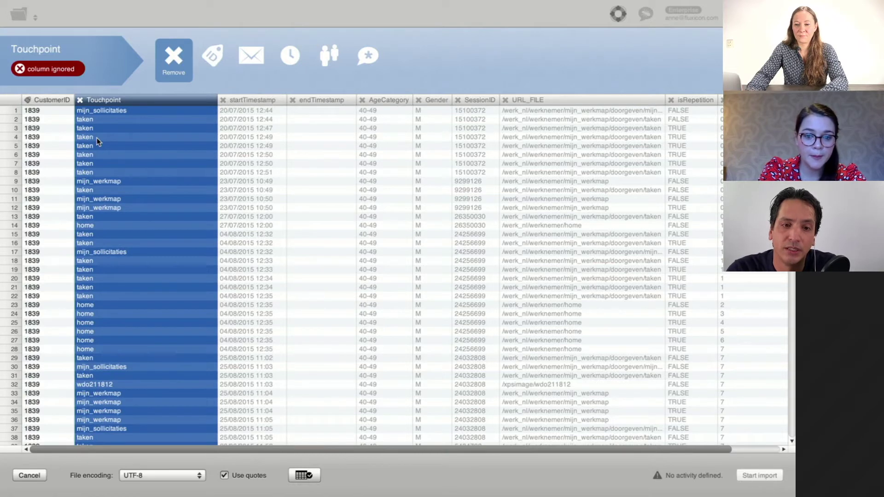
{"action": "left_click", "coordinate": [250, 66]}
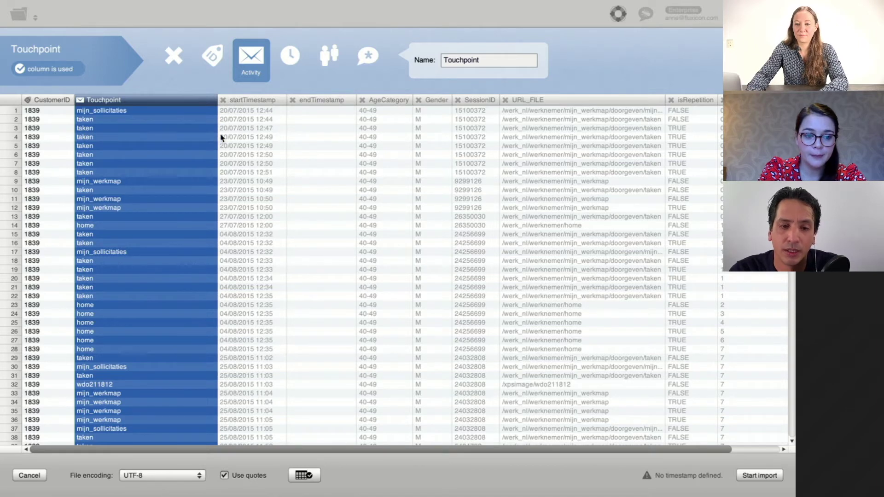
{"action": "left_click", "coordinate": [548, 149]}
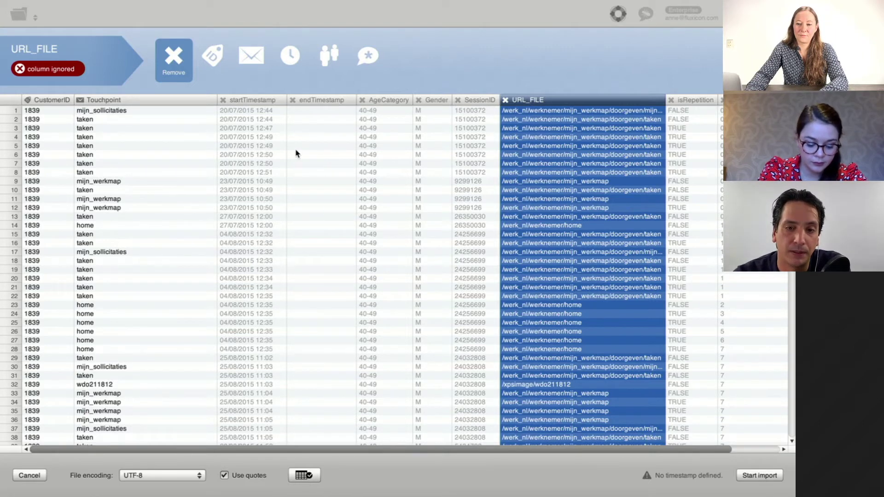
{"action": "left_click", "coordinate": [177, 148]}
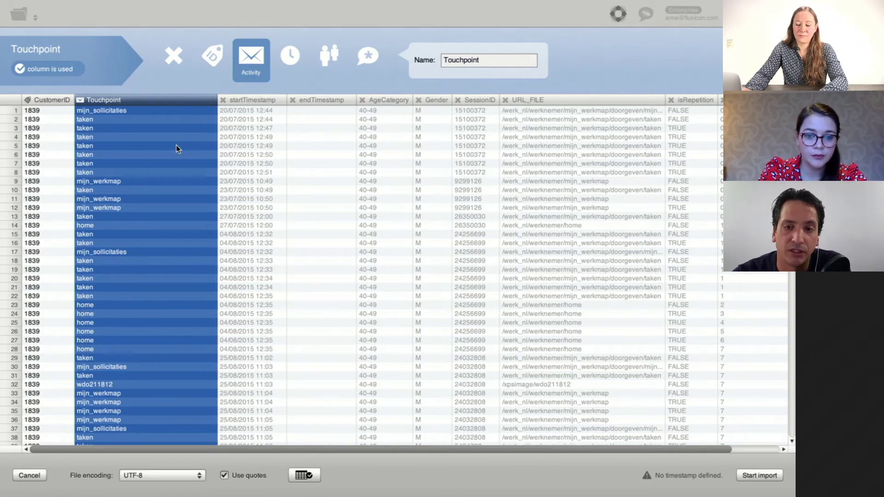
Mark the startTimestamp and endTimestamp columns as timestamps for the import.
{"action": "left_click", "coordinate": [231, 147]}
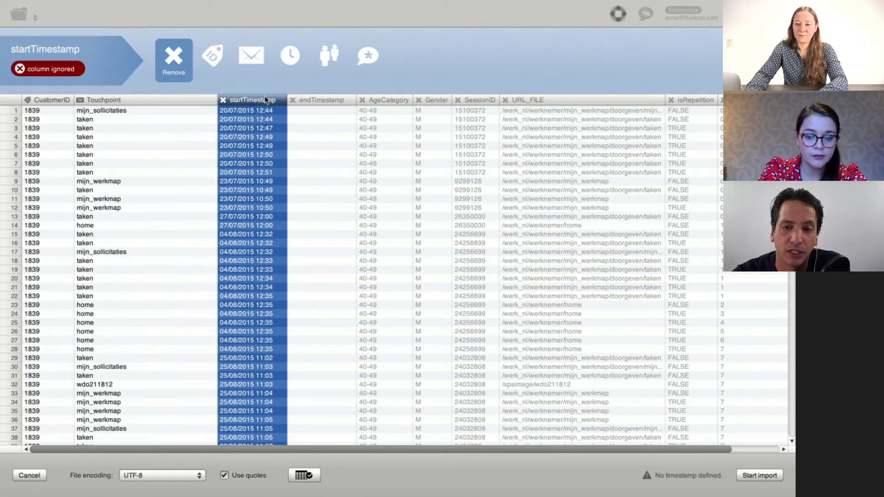
{"action": "left_click", "coordinate": [287, 68]}
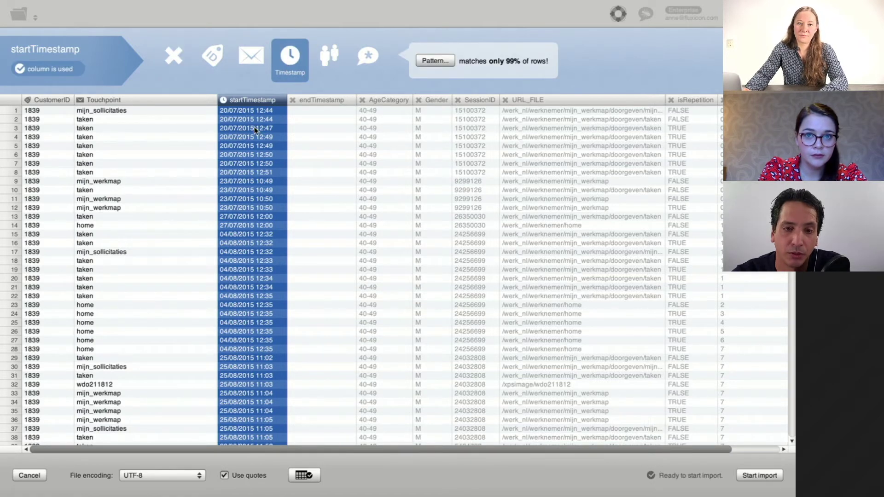
{"action": "left_click", "coordinate": [313, 128]}
{"action": "left_click", "coordinate": [289, 69]}
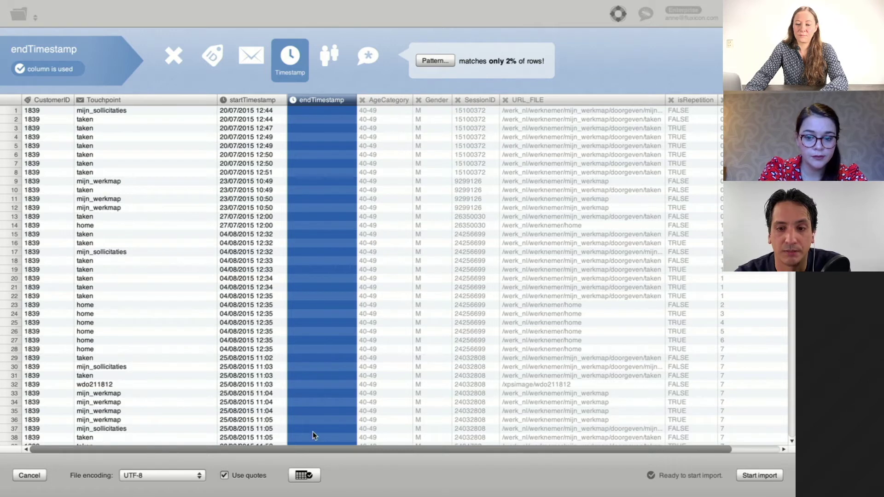
Include all remaining ignored columns as attributes, import the log and acknowledge the reported import problems.
{"action": "left_click", "coordinate": [304, 475]}
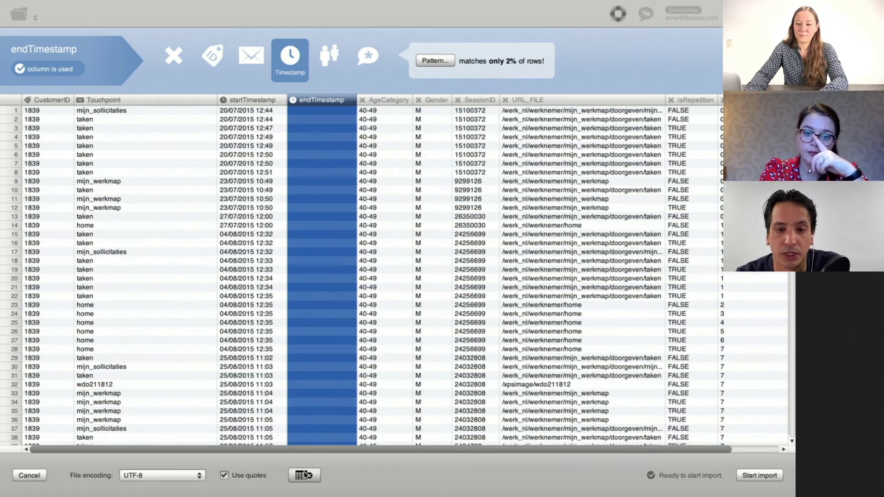
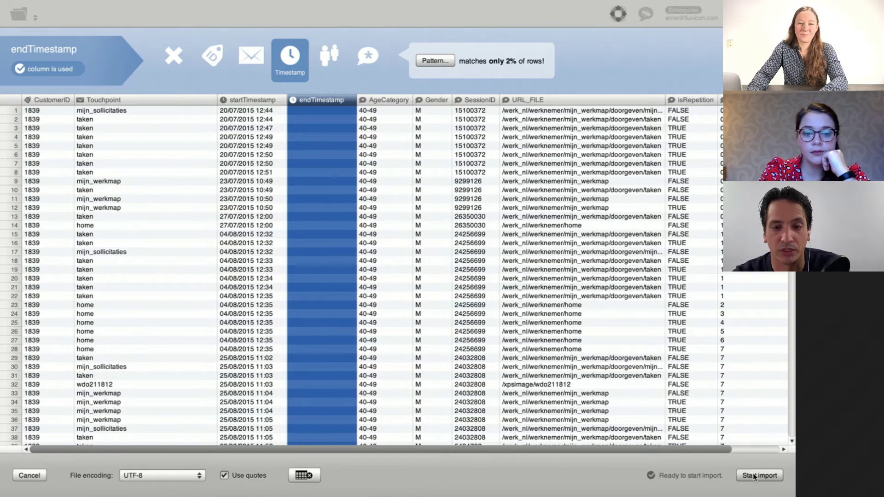
{"action": "left_click", "coordinate": [759, 475]}
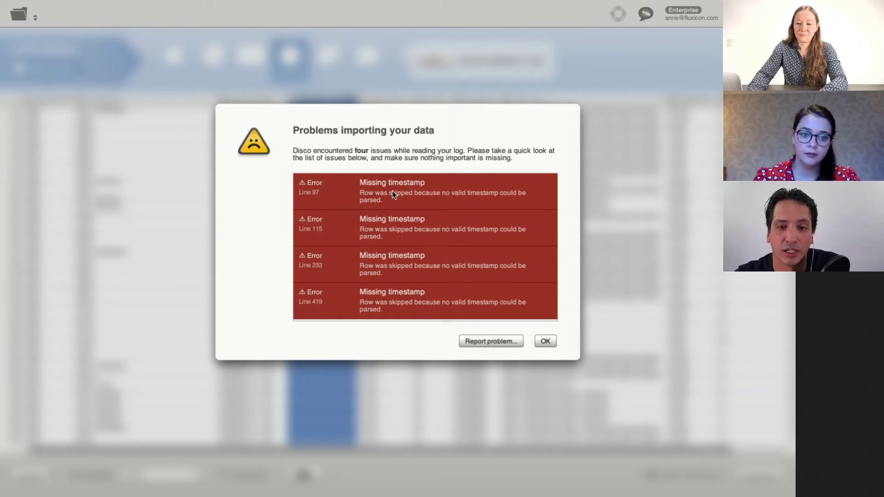
{"action": "left_click", "coordinate": [546, 341]}
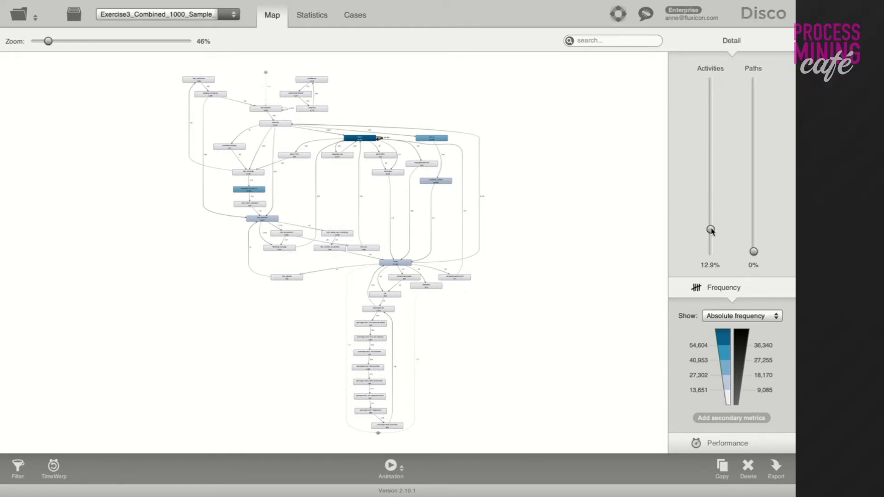
Set the process map's activity detail to 50%.
{"action": "left_click_drag", "start_coordinate": [710, 229], "coordinate": [711, 84]}
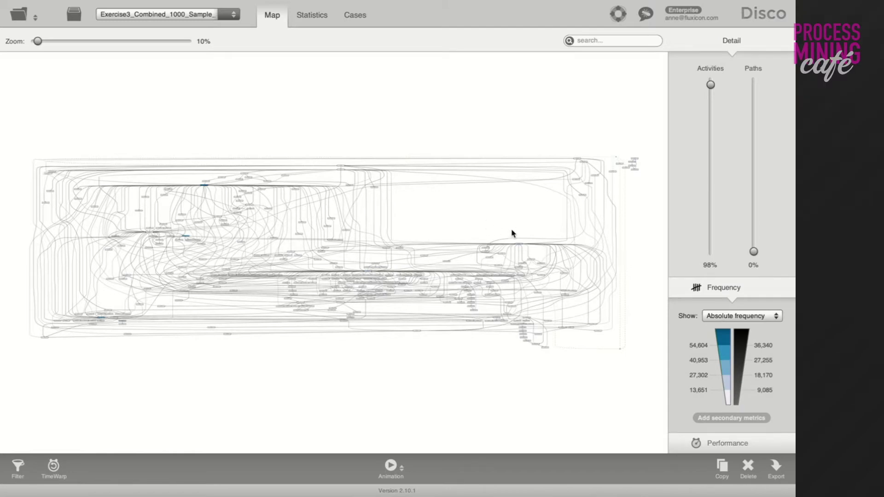
{"action": "left_click", "coordinate": [711, 265]}
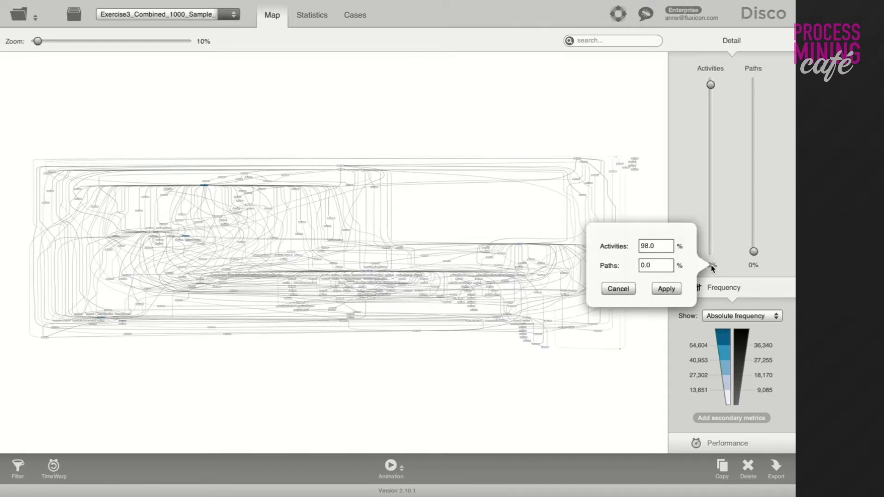
{"action": "double_click", "coordinate": [649, 247]}
{"action": "type", "text": "50"}
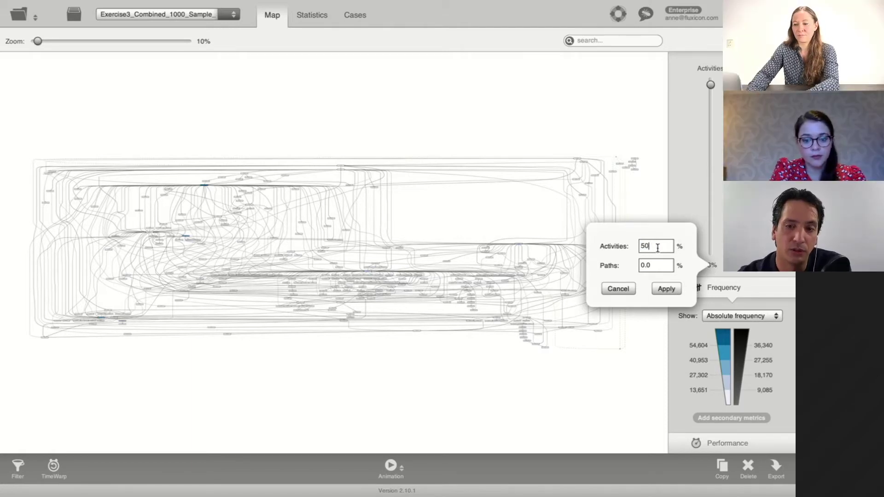
{"action": "left_click", "coordinate": [667, 289]}
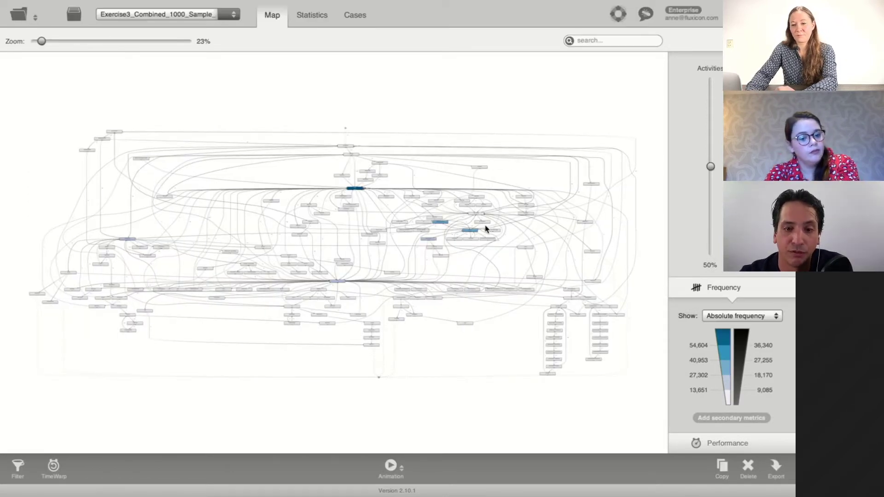
Examine the detailed process map, following the paths to the numbered aanvragen-ww and aanvragen-bijstand application steps.
{"action": "scroll", "coordinate": [386, 226], "scroll_direction": "up", "scroll_amount": 10}
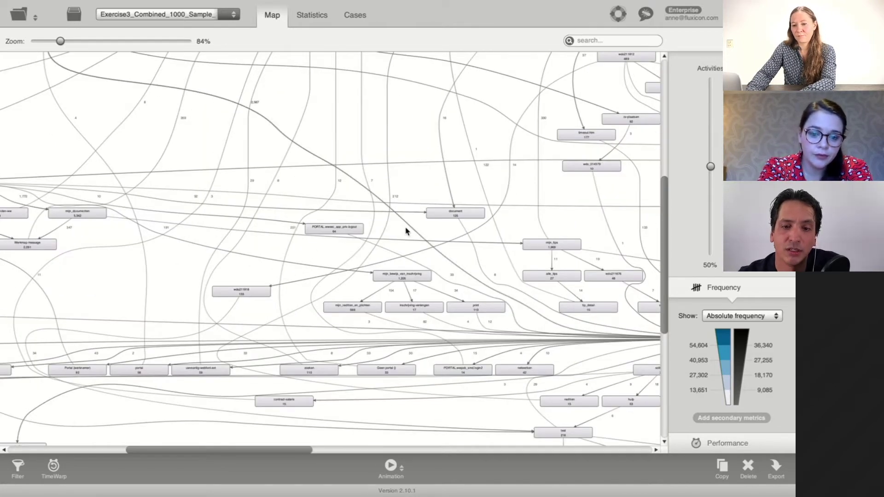
{"action": "scroll", "coordinate": [406, 231], "scroll_direction": "down", "scroll_amount": 8}
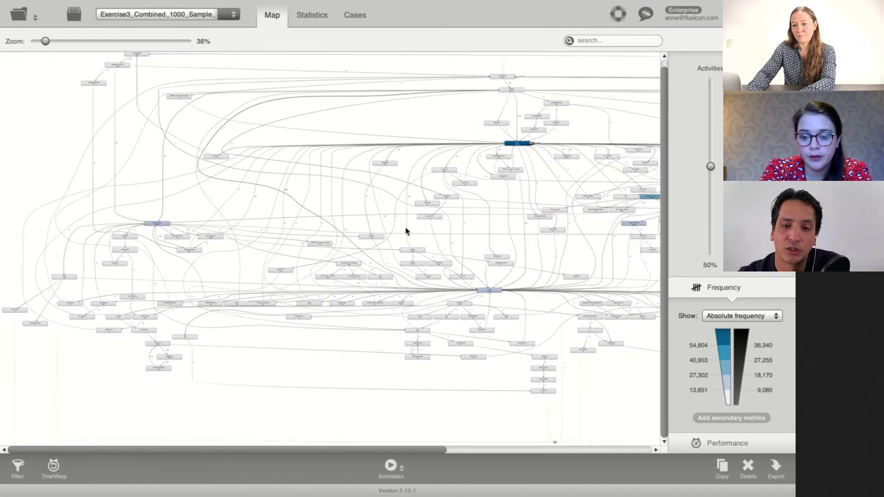
{"action": "scroll", "coordinate": [406, 231], "scroll_direction": "down", "scroll_amount": 2}
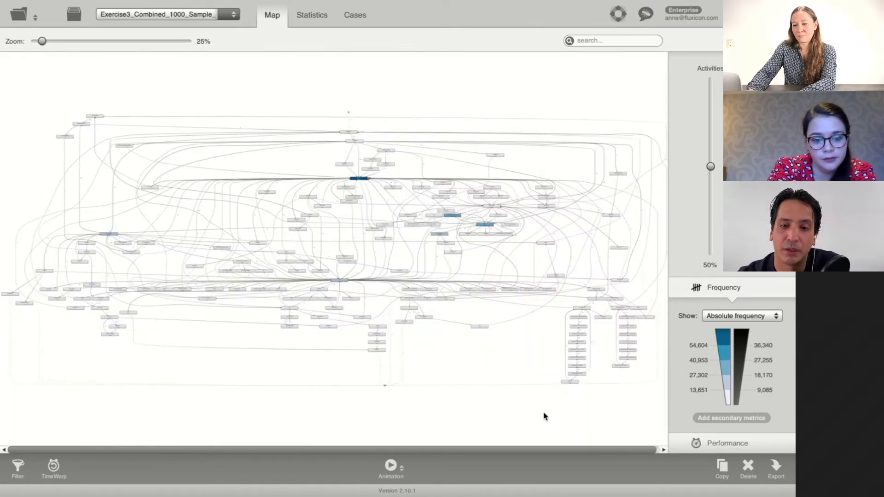
{"action": "scroll", "coordinate": [510, 376], "scroll_direction": "up", "scroll_amount": 6}
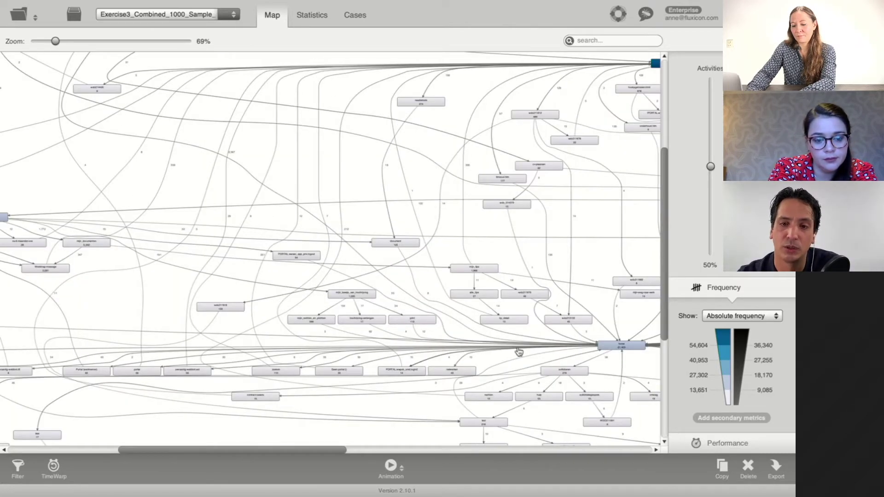
{"action": "scroll", "coordinate": [351, 340], "scroll_direction": "right", "scroll_amount": 5}
{"action": "scroll", "coordinate": [243, 324], "scroll_direction": "right", "scroll_amount": 6}
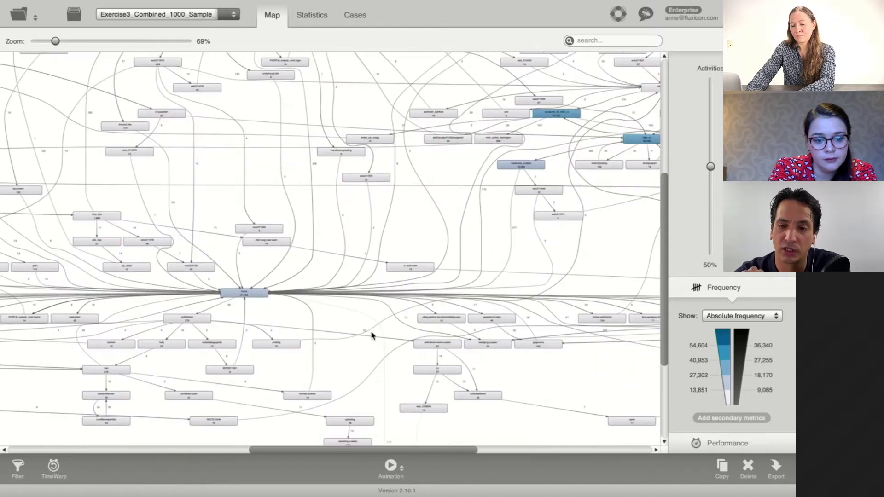
{"action": "scroll", "coordinate": [206, 300], "scroll_direction": "right", "scroll_amount": 4}
{"action": "scroll", "coordinate": [207, 300], "scroll_direction": "right", "scroll_amount": 4}
{"action": "scroll", "coordinate": [198, 295], "scroll_direction": "down", "scroll_amount": 1}
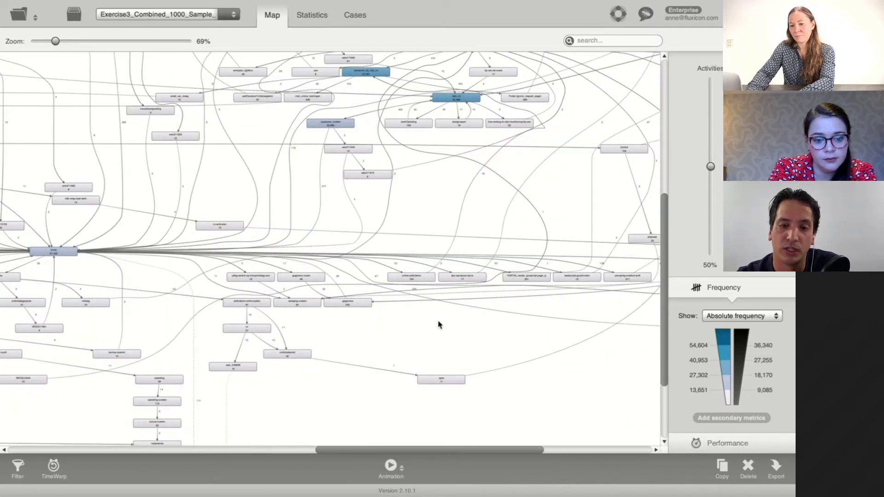
{"action": "scroll", "coordinate": [438, 324], "scroll_direction": "up", "scroll_amount": 3}
{"action": "scroll", "coordinate": [388, 306], "scroll_direction": "down", "scroll_amount": 2}
{"action": "scroll", "coordinate": [322, 276], "scroll_direction": "right", "scroll_amount": 3}
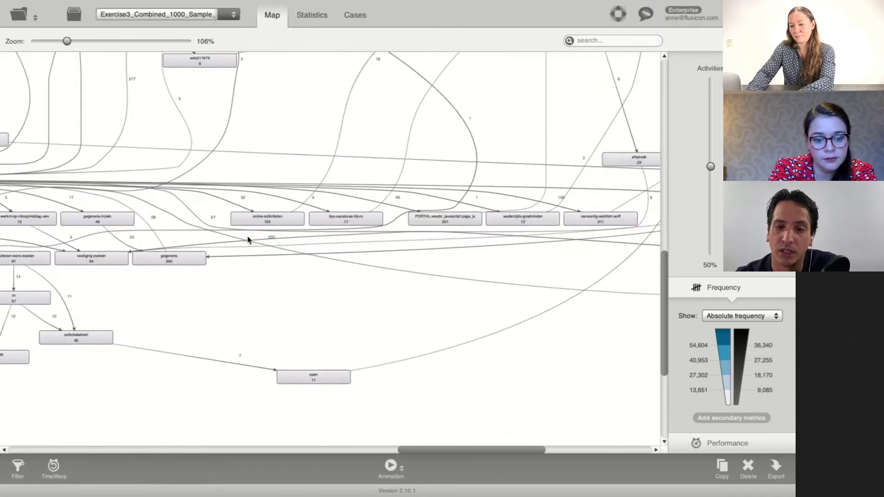
{"action": "left_click_drag", "start_coordinate": [458, 295], "coordinate": [189, 270]}
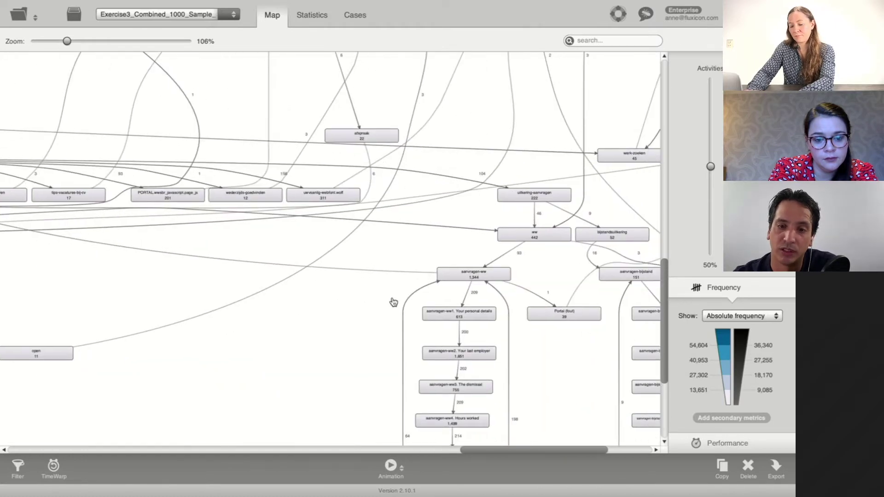
{"action": "left_click_drag", "start_coordinate": [390, 302], "coordinate": [226, 258]}
{"action": "scroll", "coordinate": [207, 246], "scroll_direction": "right", "scroll_amount": 2}
{"action": "scroll", "coordinate": [207, 247], "scroll_direction": "up", "scroll_amount": 3}
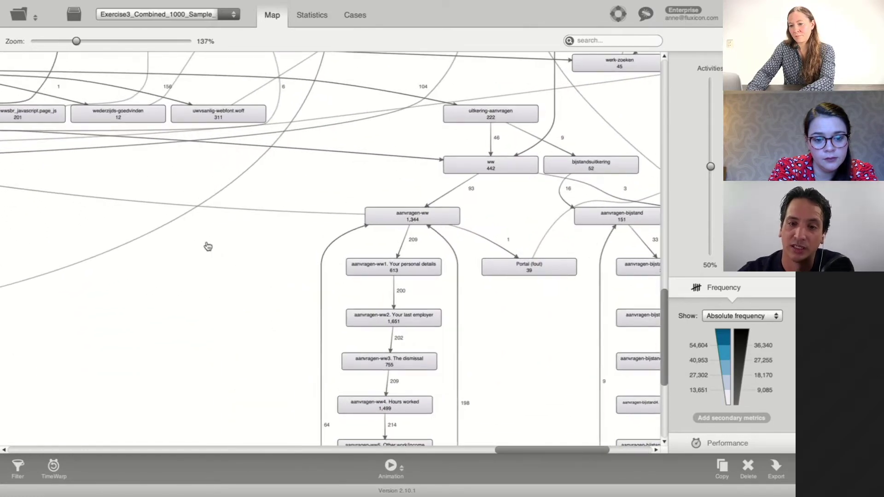
{"action": "left_click_drag", "start_coordinate": [146, 207], "coordinate": [51, 114]}
{"action": "scroll", "coordinate": [123, 197], "scroll_direction": "up", "scroll_amount": 1}
{"action": "scroll", "coordinate": [123, 196], "scroll_direction": "up", "scroll_amount": 2}
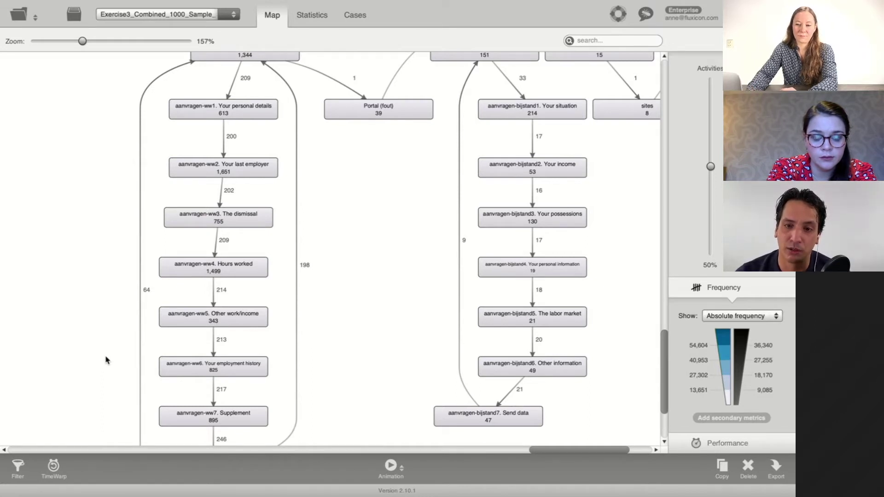
Add an Attribute filter by Activity and select only the numbered steps aanvragen-ww1 through aanvragen-ww8, leaving out plain aanvragen-ww.
{"action": "left_click", "coordinate": [19, 465]}
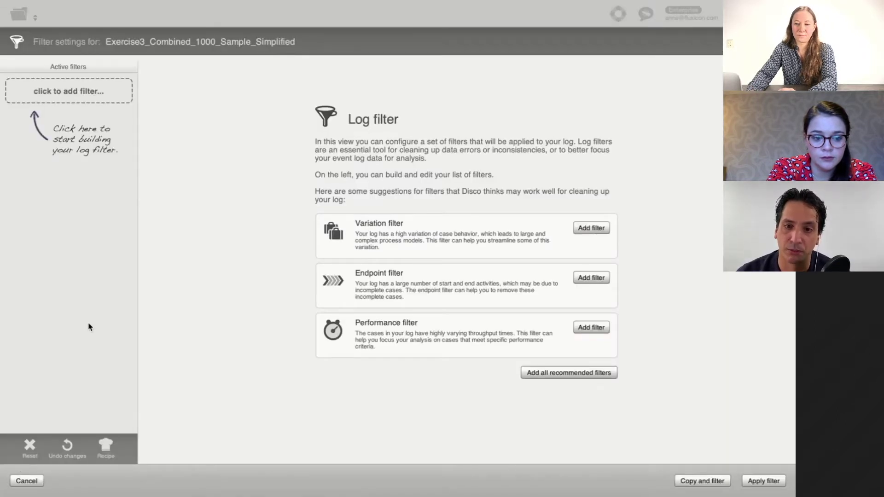
{"action": "left_click", "coordinate": [101, 94]}
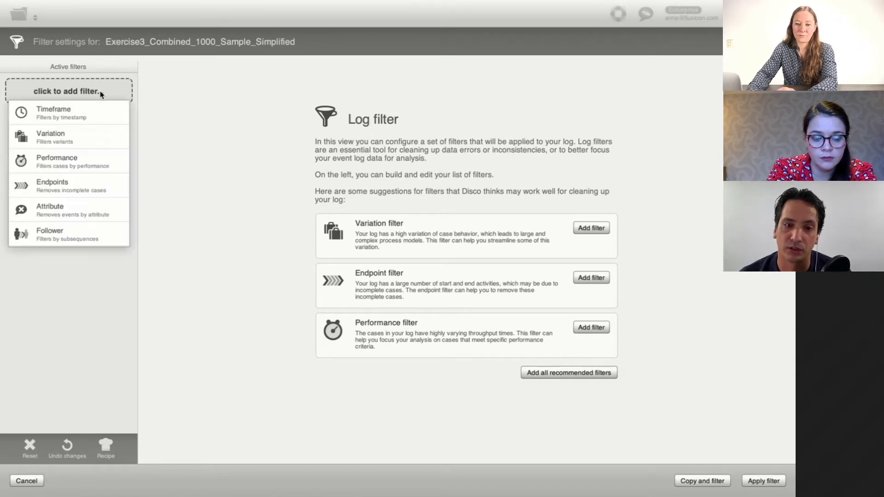
{"action": "left_click", "coordinate": [96, 203]}
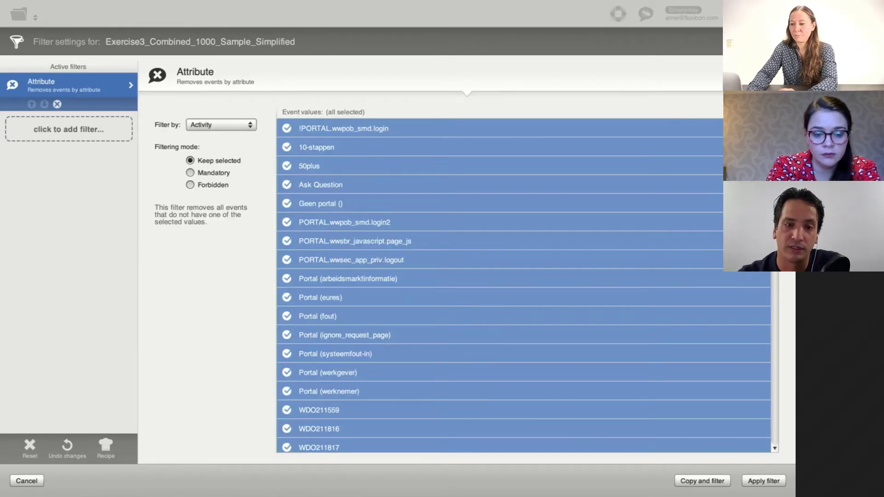
{"action": "type", "text": "aanv"}
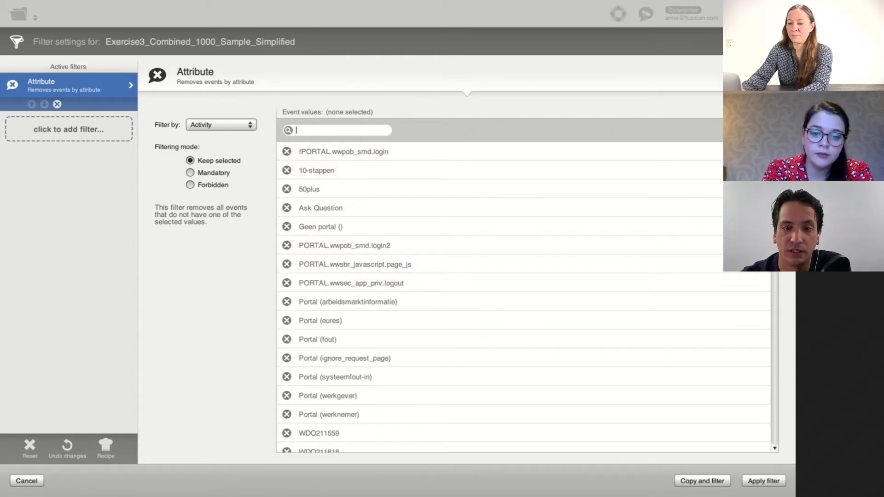
{"action": "type", "text": "ragen-ww"}
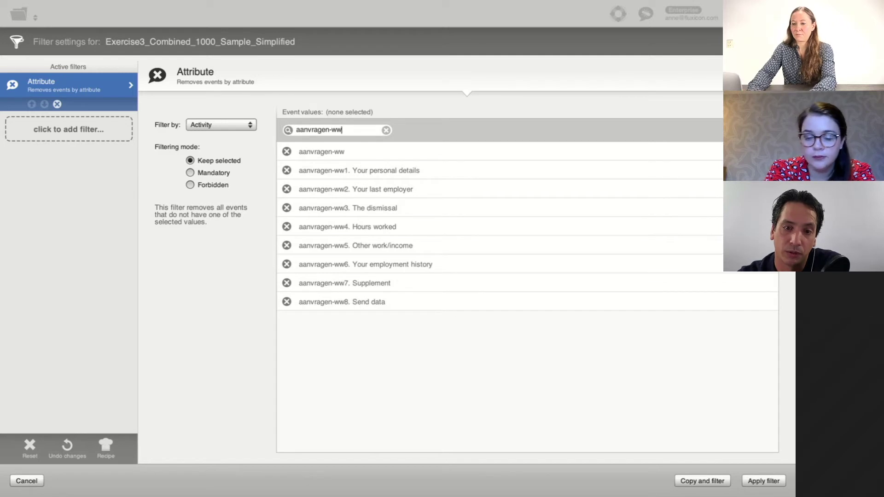
{"action": "key", "text": "super+a"}
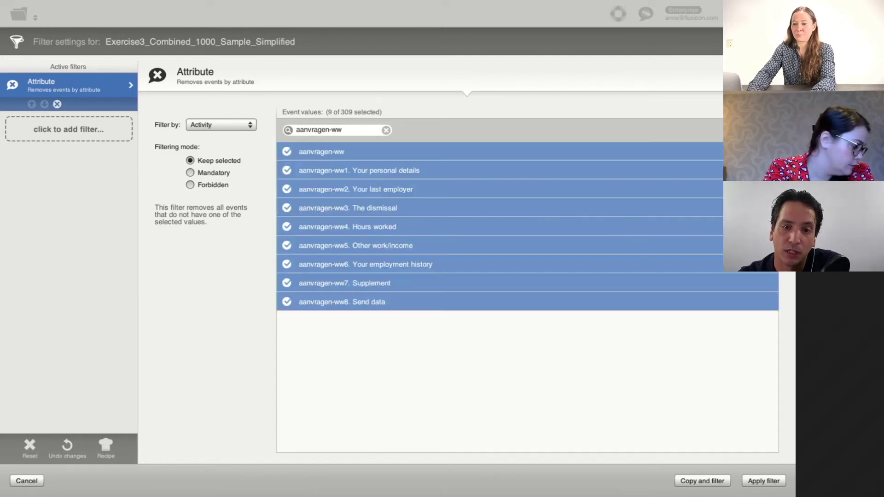
{"action": "left_click", "coordinate": [641, 152], "text": "super"}
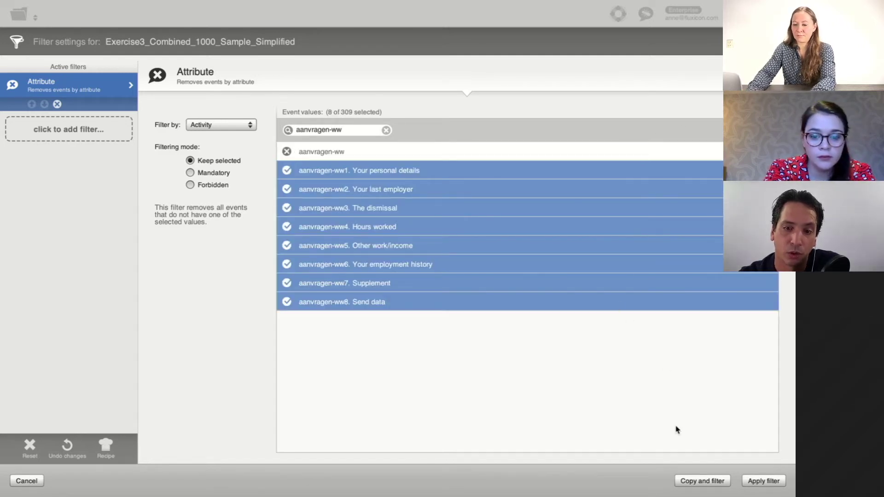